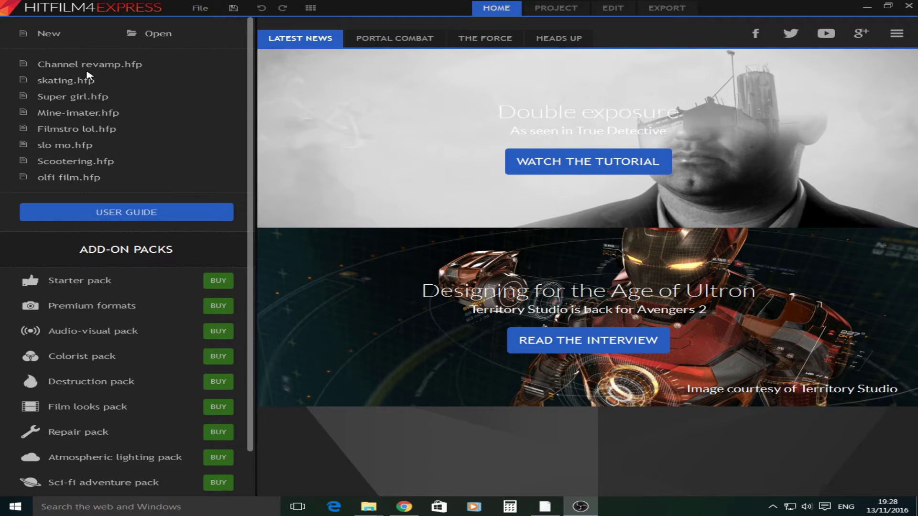
Step: Start a new project, keeping the 1080p Full HD @ 24 fps template
left_click(53, 40)
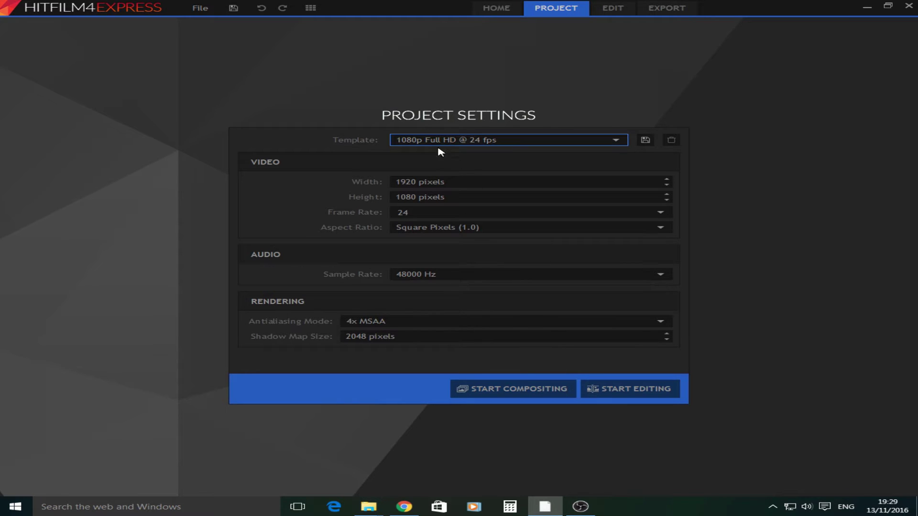
Step: Create Composite Shot 1 and switch to the Compositing workspace with the Media panel shown
left_click(501, 391)
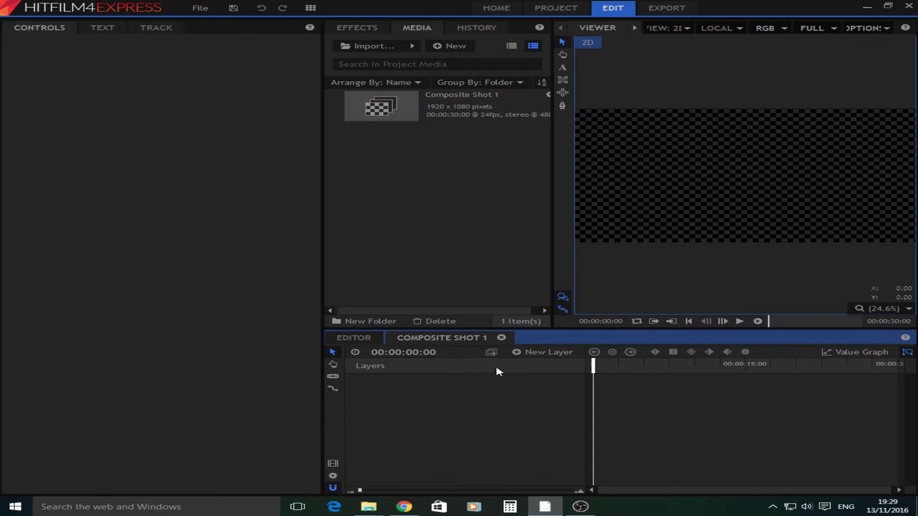
left_click(310, 7)
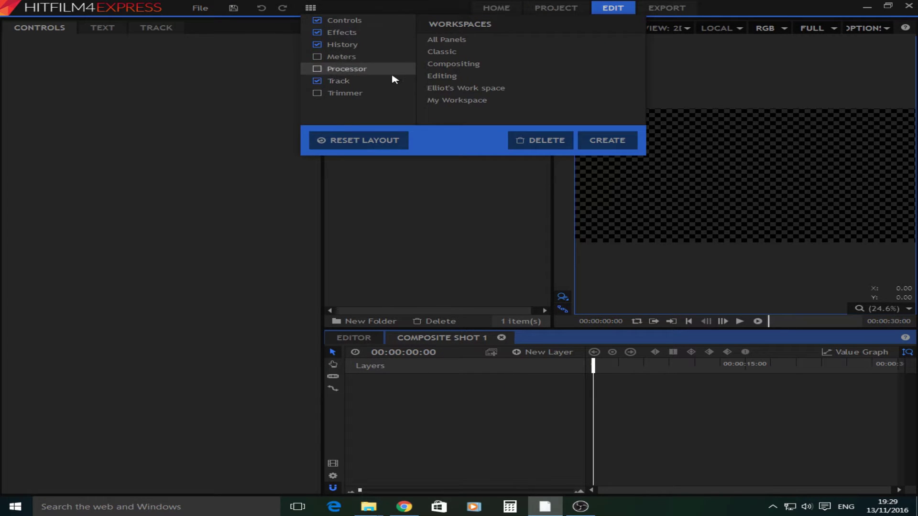
left_click(470, 65)
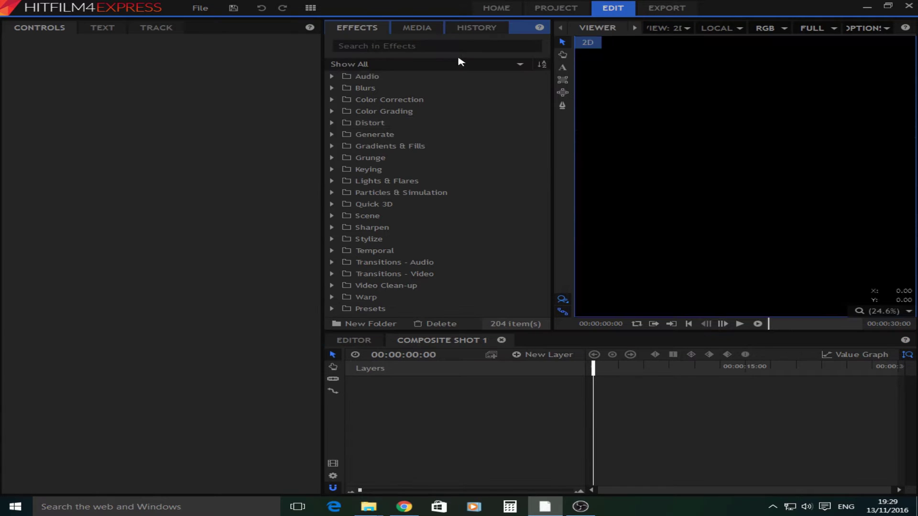
left_click(424, 32)
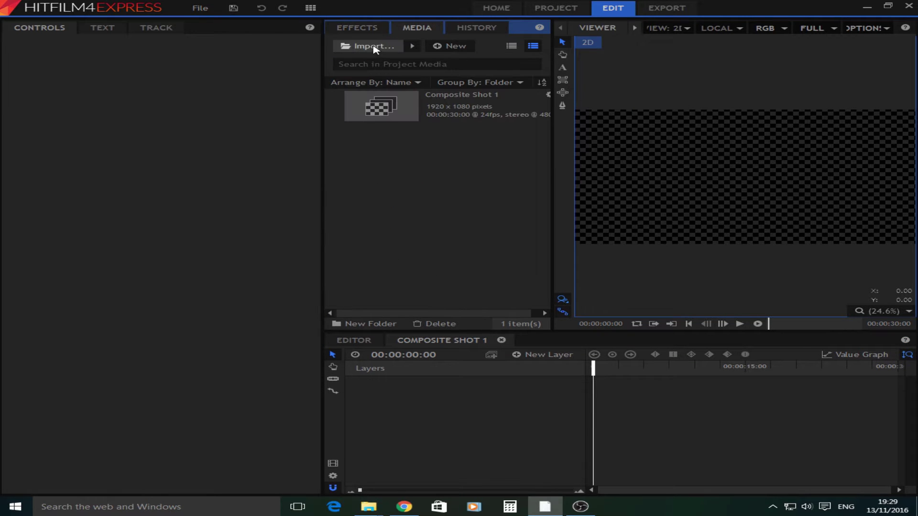
Step: Import MAH04837.MP4 from Removable Disk (H:) > MP_ROOT > 100ANV01
left_click(382, 48)
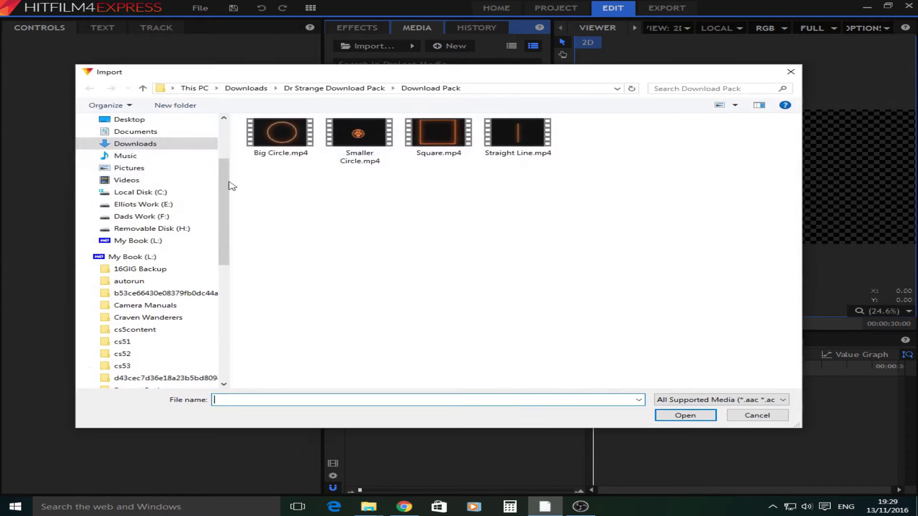
left_click(148, 144)
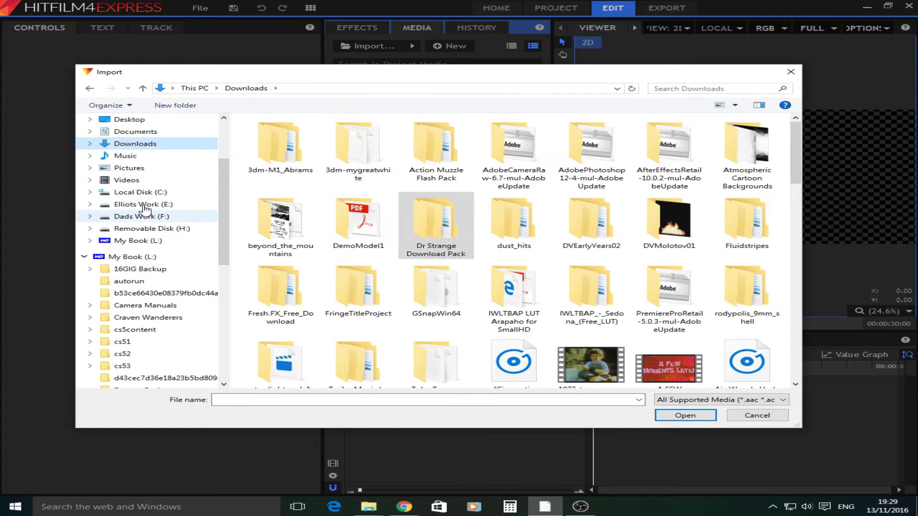
left_click(151, 228)
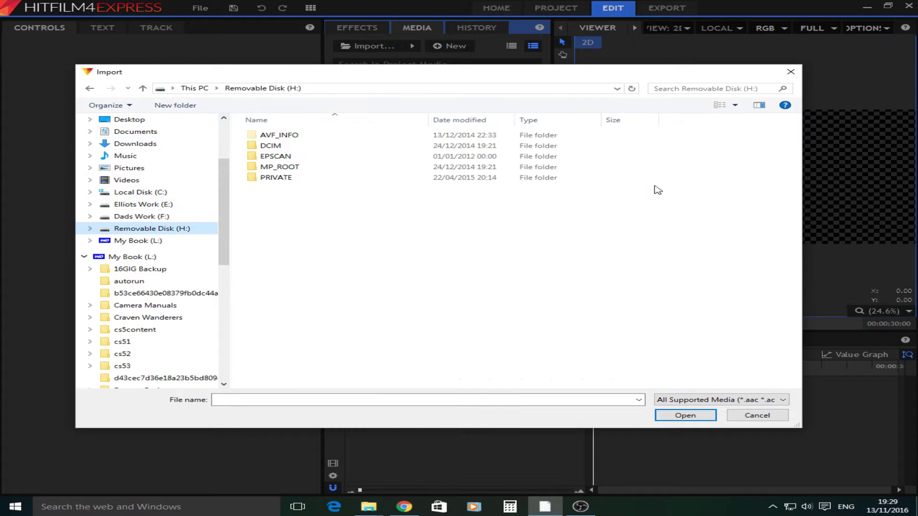
double_click(279, 168)
double_click(322, 136)
left_click_drag(794, 143, 795, 368)
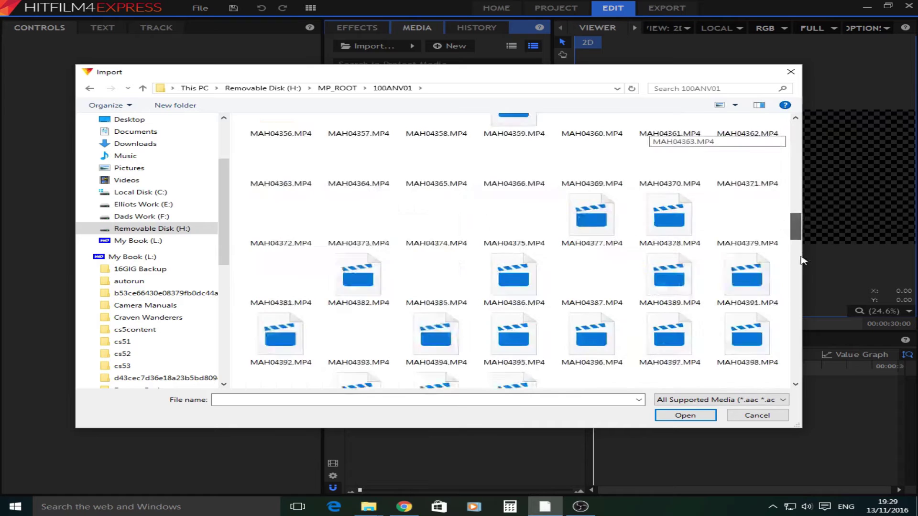
left_click(502, 364)
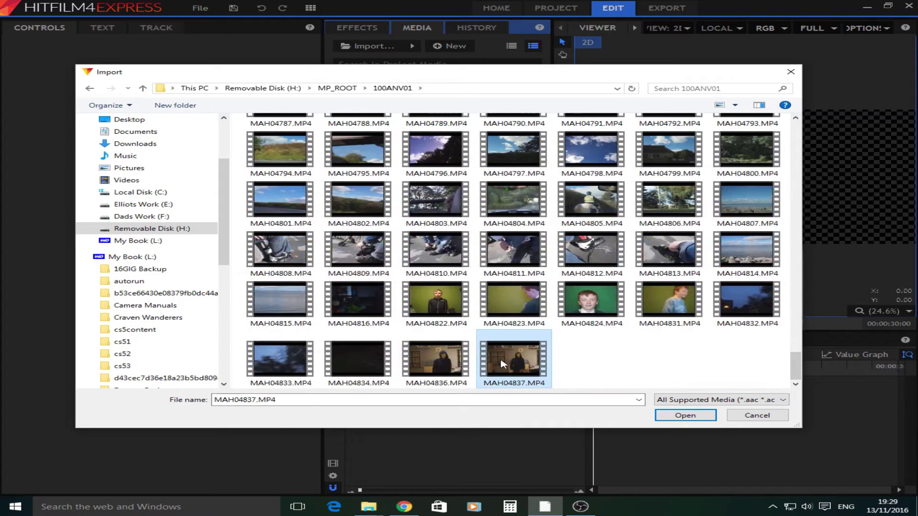
left_click(667, 415)
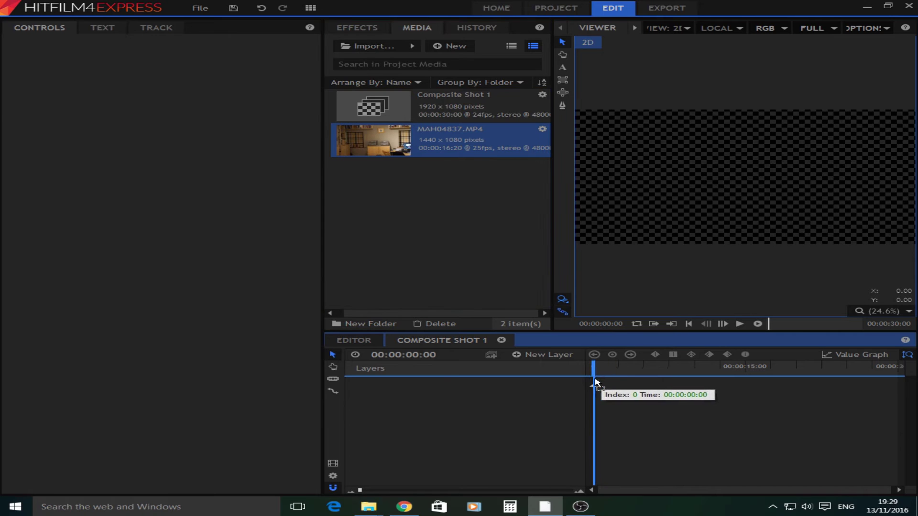
Step: Add MAH04837.MP4 as a layer, scrub it, return to frame 0, and fit the viewer
left_click_drag(729, 365, 597, 385)
scroll(665, 242, "down", 3)
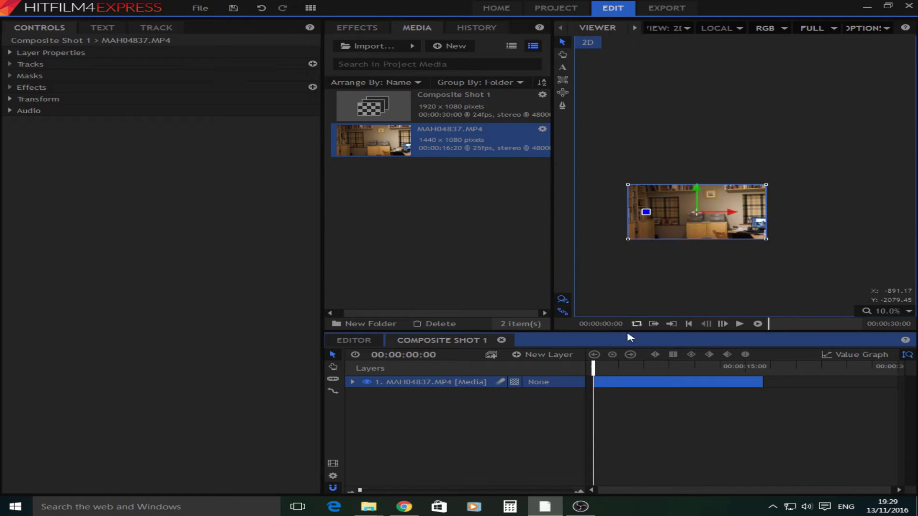
left_click_drag(593, 368, 606, 375)
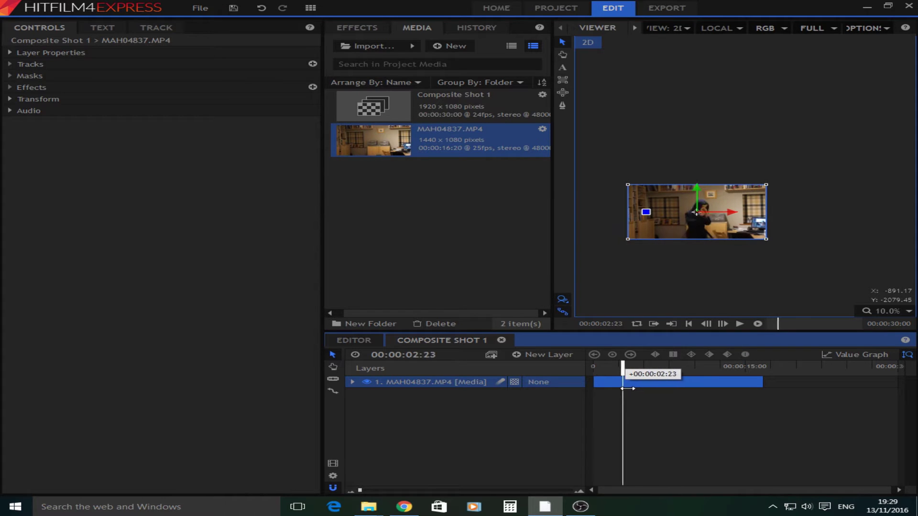
mouse_move(607, 375)
left_mouse_down()
mouse_move(640, 389)
mouse_move(730, 371)
left_mouse_up()
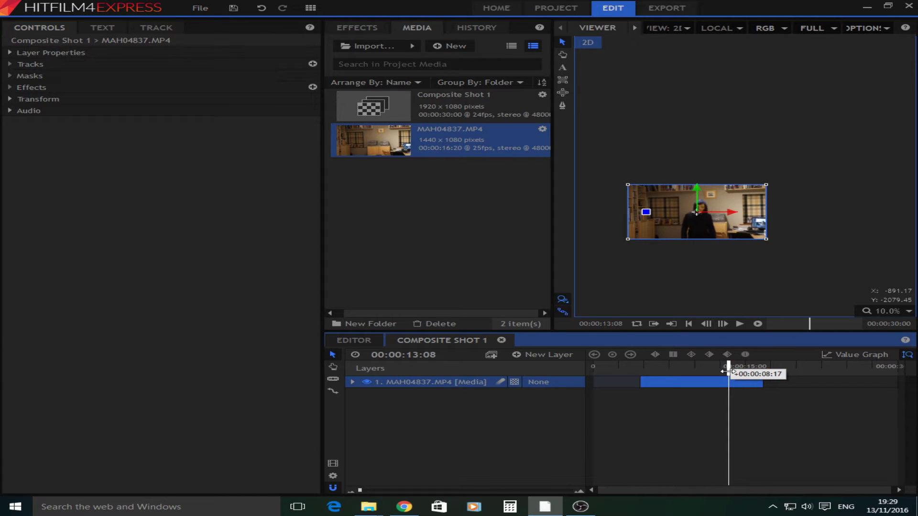
mouse_move(730, 371)
left_mouse_down()
mouse_move(722, 383)
mouse_move(633, 386)
left_mouse_up()
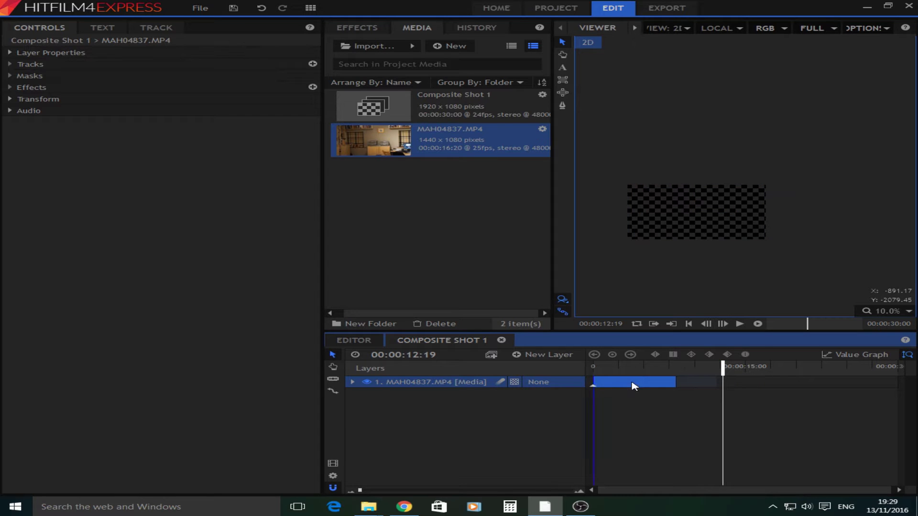
left_click_drag(723, 367, 529, 374)
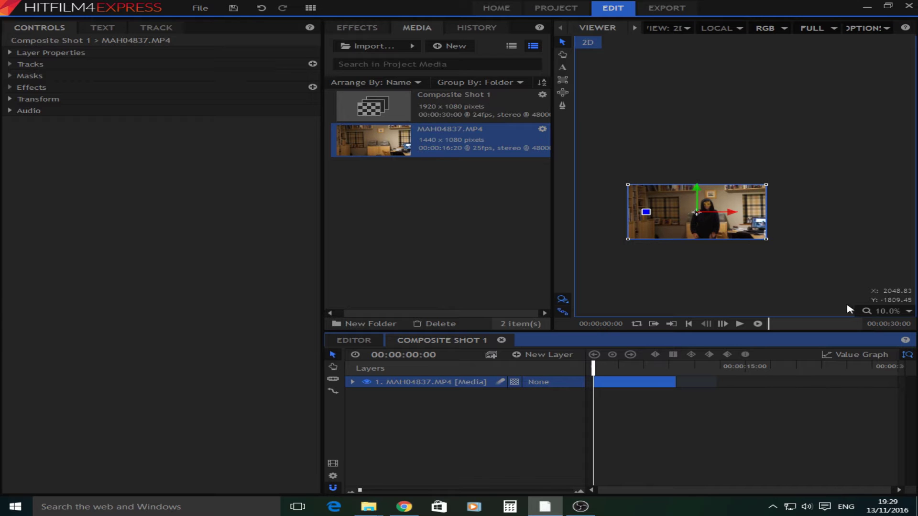
left_click(888, 311)
left_click(882, 433)
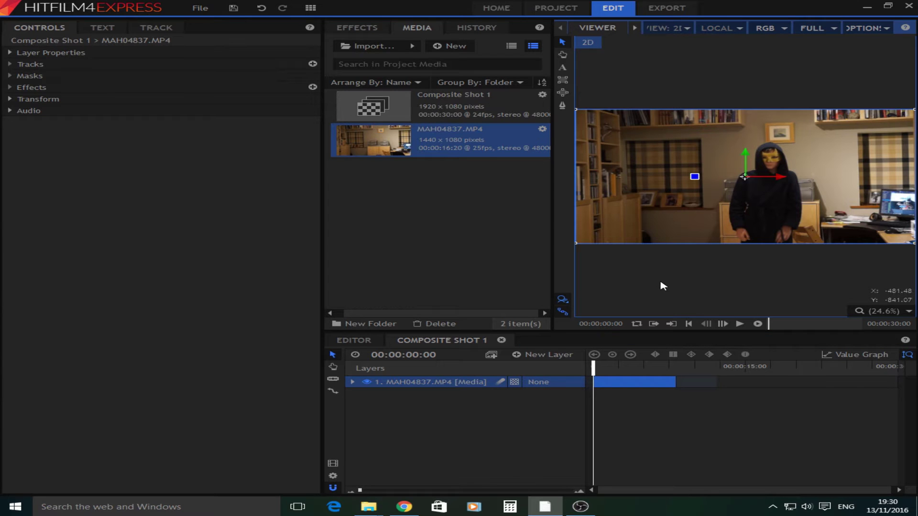
Step: Import ring.mp4 from the Desktop into the project media
left_click(370, 45)
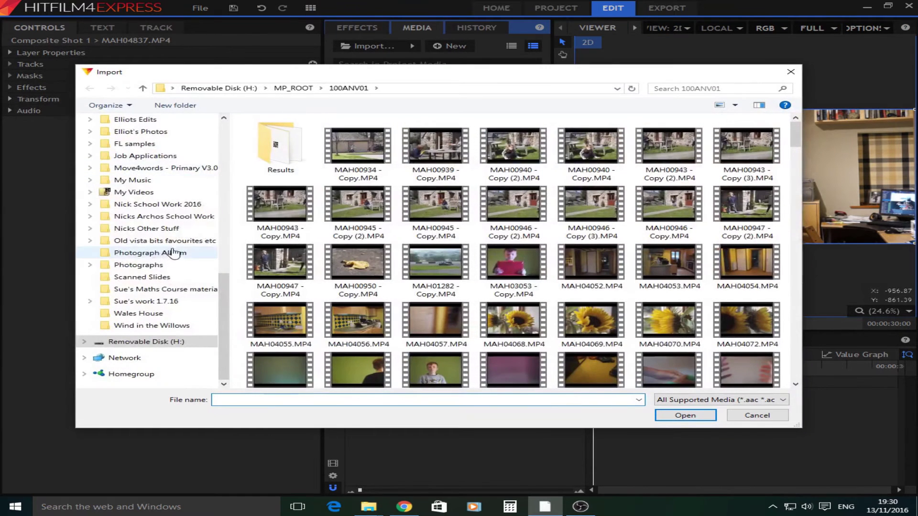
scroll(172, 237, "up", 5)
scroll(179, 186, "up", 5)
scroll(158, 180, "up", 5)
scroll(133, 177, "up", 3)
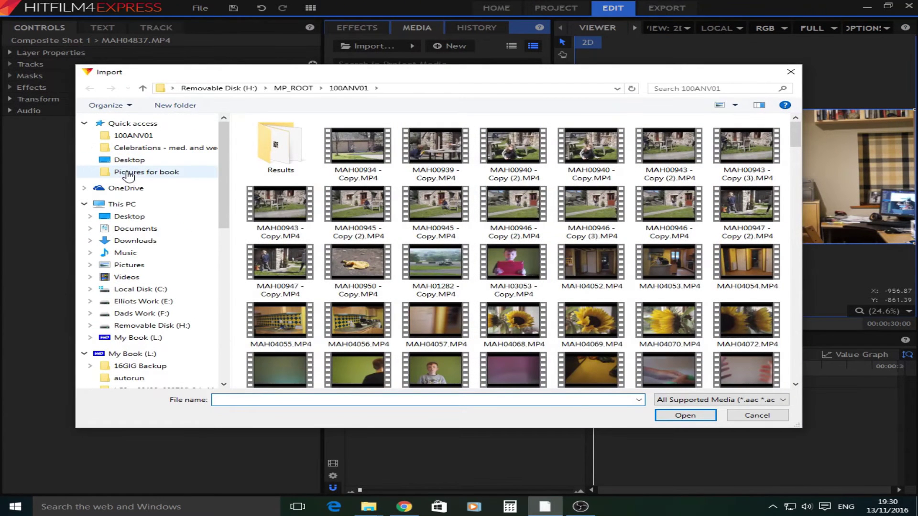
left_click(144, 241)
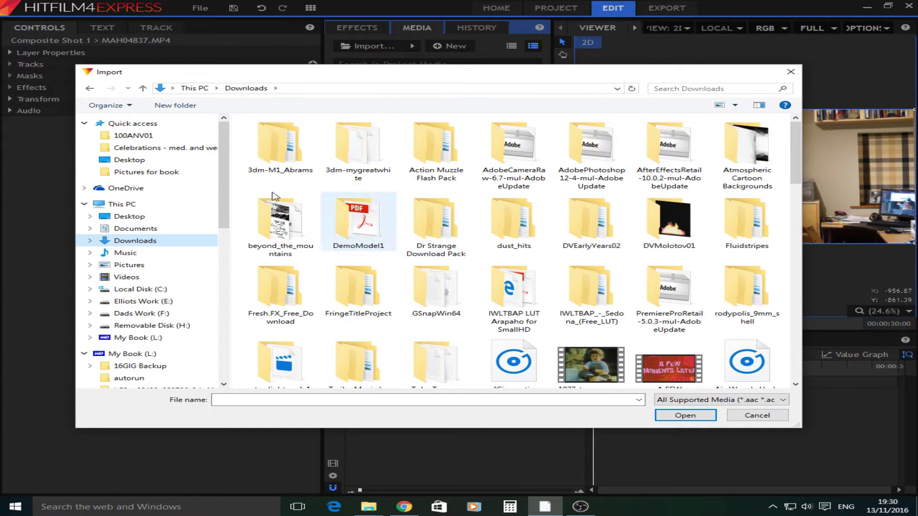
left_click(142, 164)
scroll(538, 302, "down", 2)
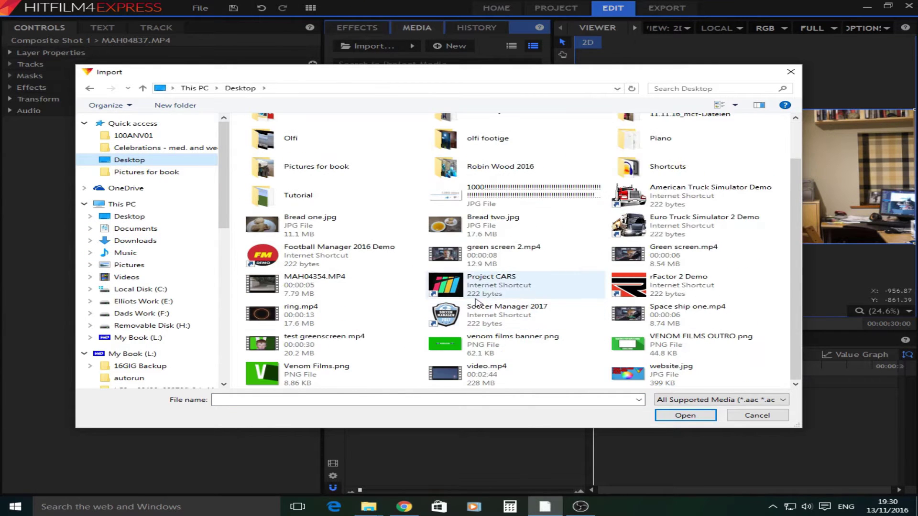
left_click(393, 324)
left_click(685, 415)
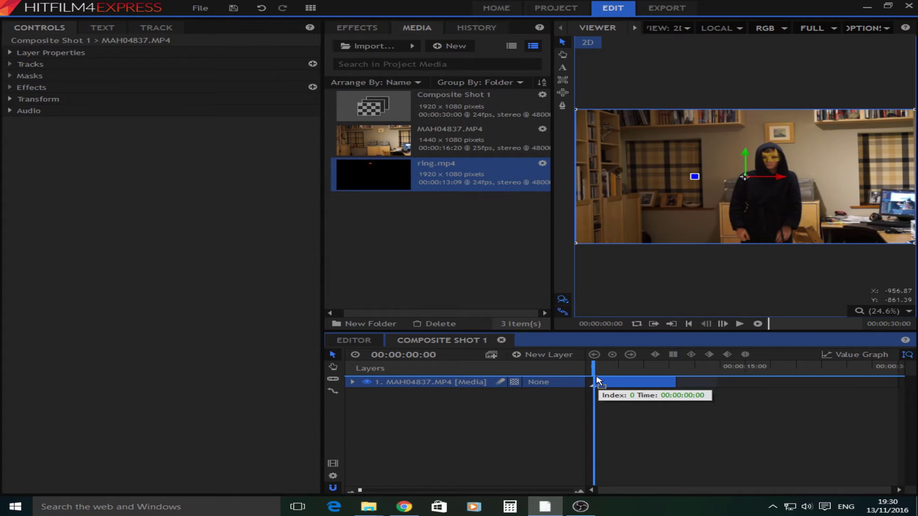
Step: Place ring.mp4 above the room footage and set its blend mode to Add
left_click_drag(598, 382, 676, 378)
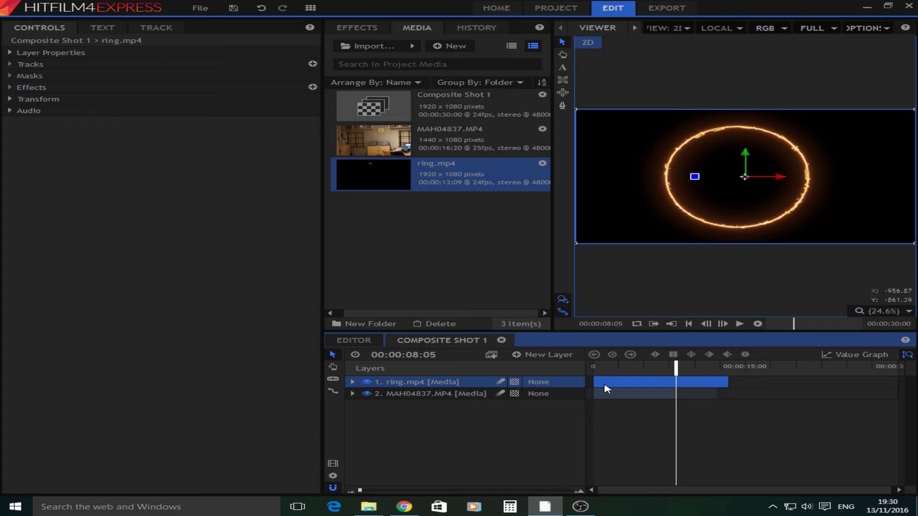
right_click(471, 384)
mouse_move(127, 41)
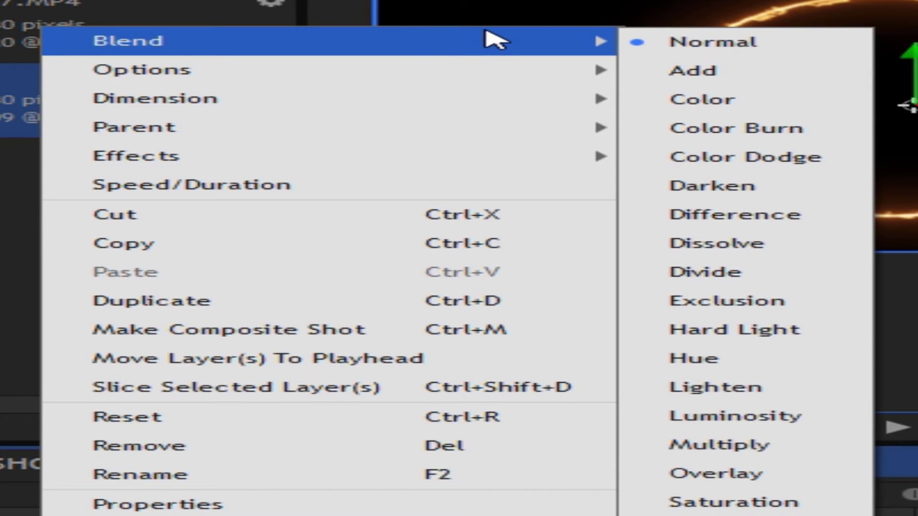
left_click(728, 71)
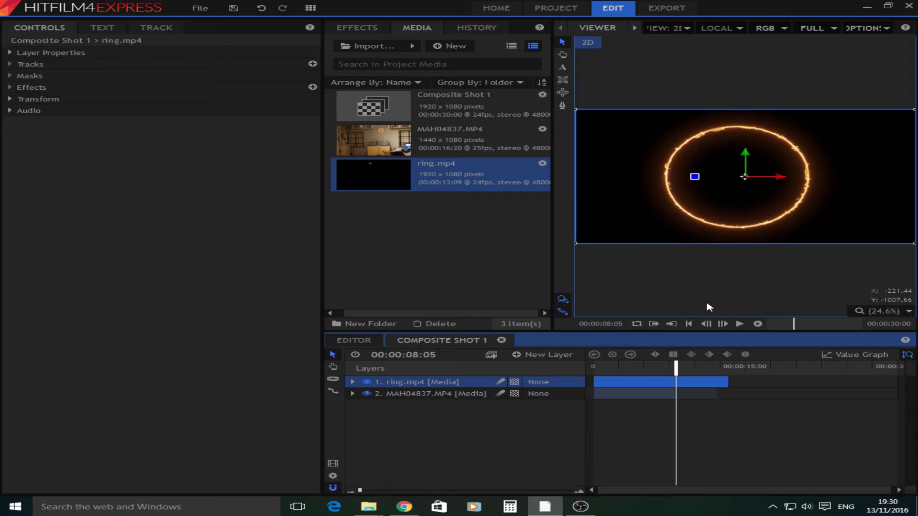
Step: Trim ring.mp4 to about eight seconds, rewind to the start, and select its layer
left_click_drag(675, 367, 620, 373)
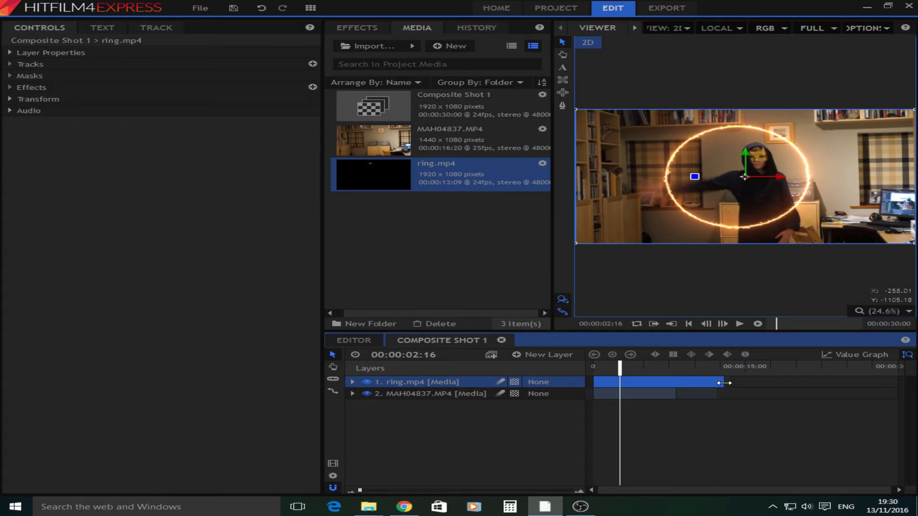
left_click_drag(725, 383, 675, 385)
mouse_move(622, 366)
left_mouse_down()
mouse_move(582, 370)
mouse_move(630, 368)
mouse_move(611, 369)
mouse_move(625, 368)
mouse_move(615, 367)
mouse_move(619, 394)
mouse_move(595, 394)
mouse_move(567, 371)
left_mouse_up()
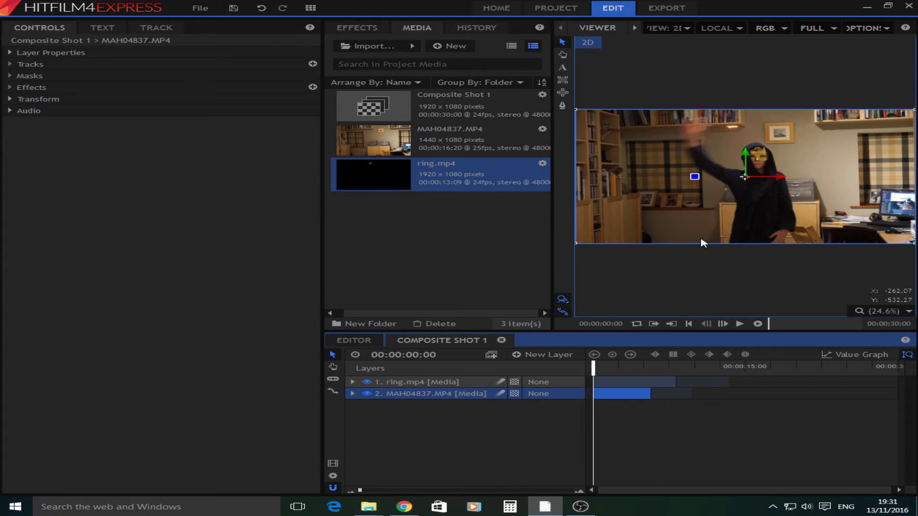
left_click(728, 217)
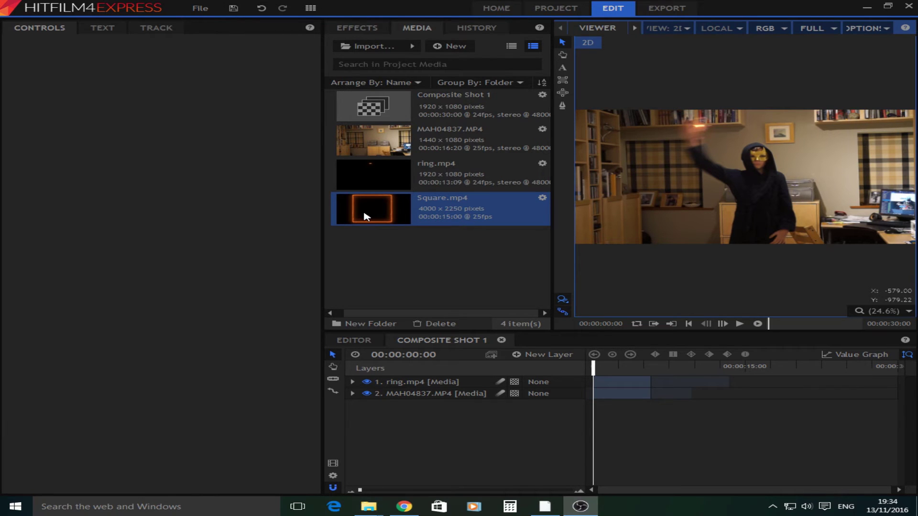
Step: Add Square.mp4 as the top layer, shrink it inside the frame, and fit the viewer
left_click_drag(364, 217, 598, 382)
scroll(643, 246, "down", 1)
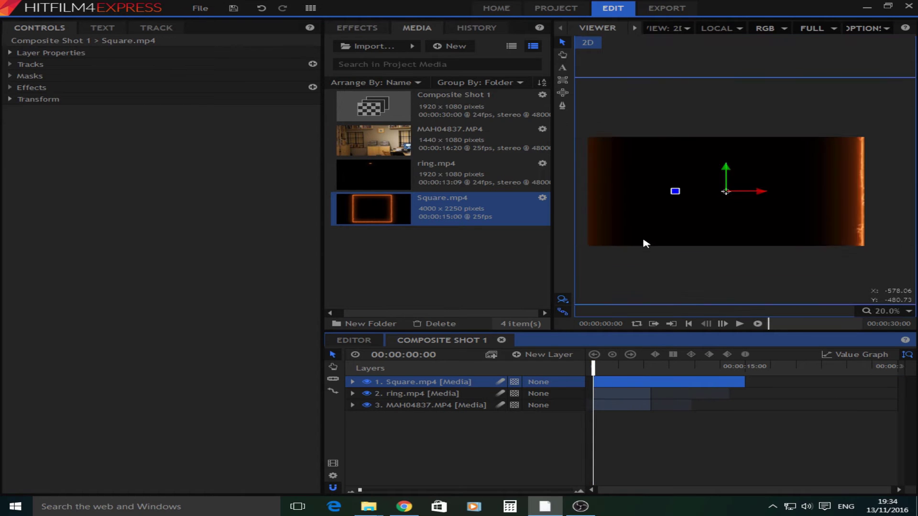
scroll(659, 242, "down", 1)
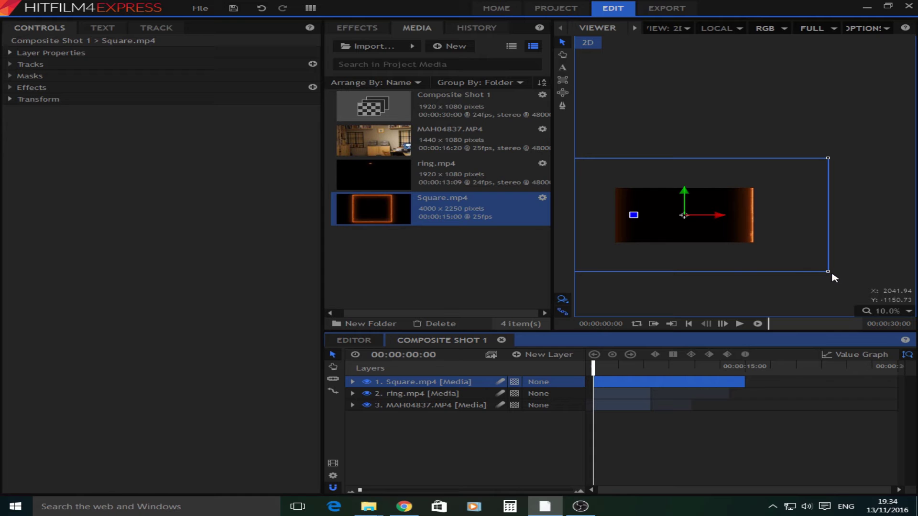
left_click_drag(829, 275, 756, 246)
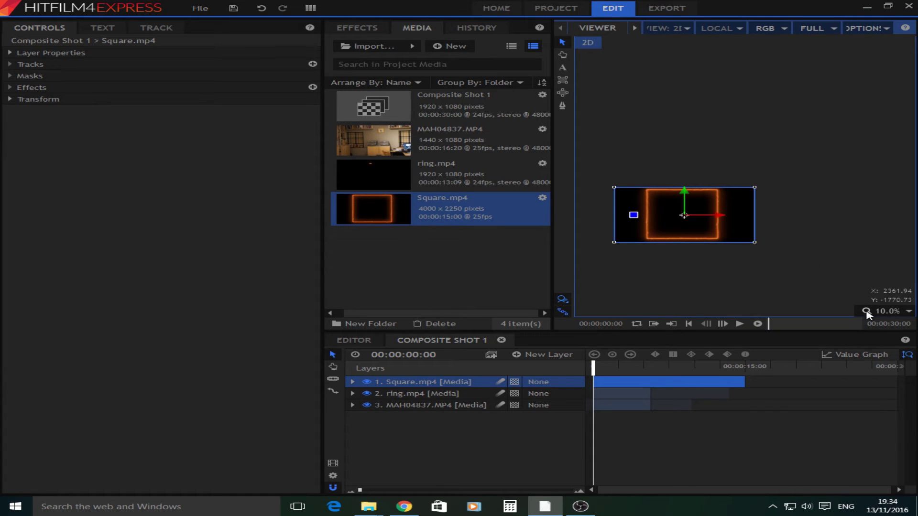
left_click(882, 312)
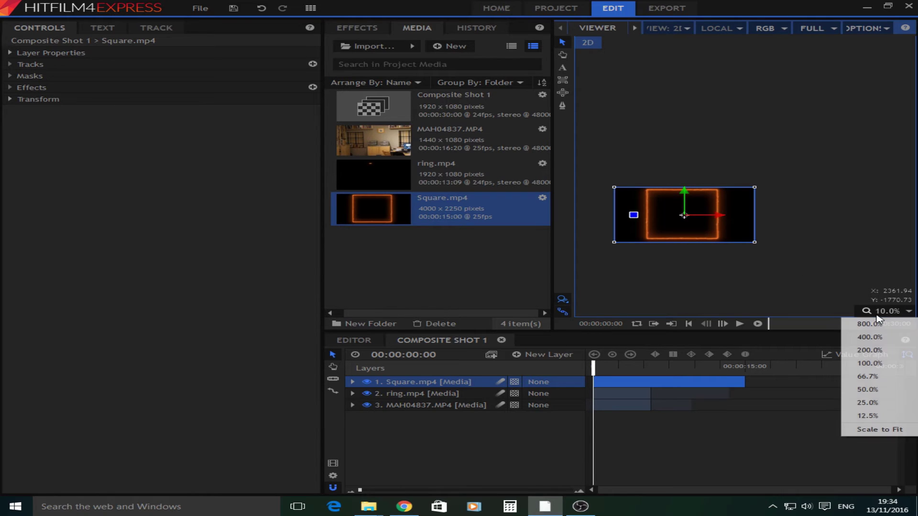
left_click(886, 431)
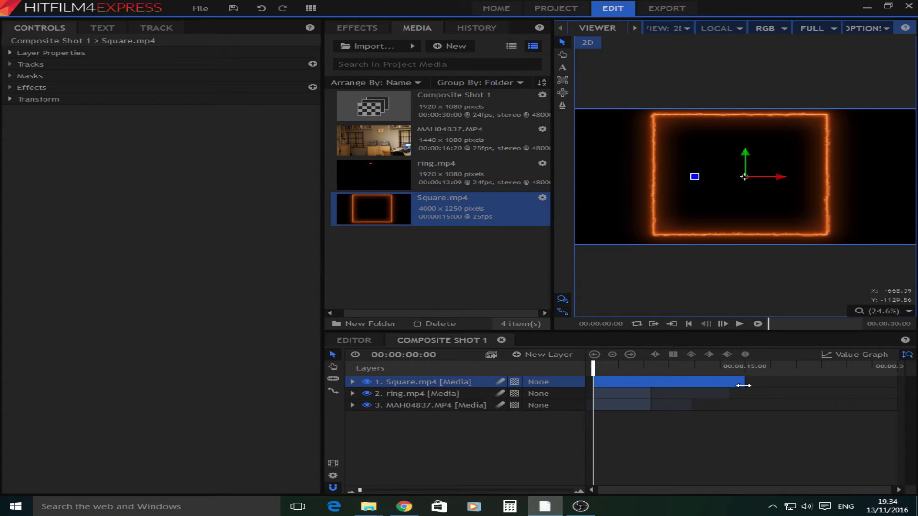
Step: Shorten the Square clip's end and set its blend mode to Add
left_click_drag(744, 385, 650, 383)
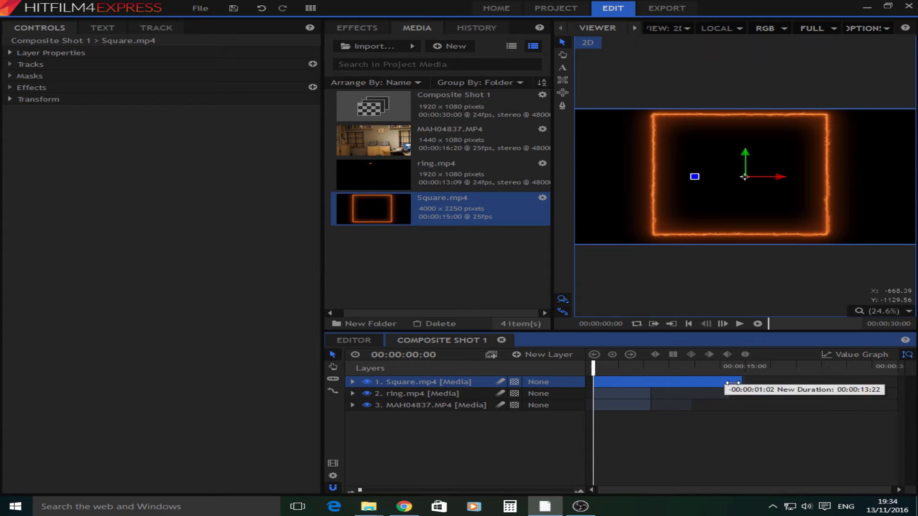
right_click(435, 387)
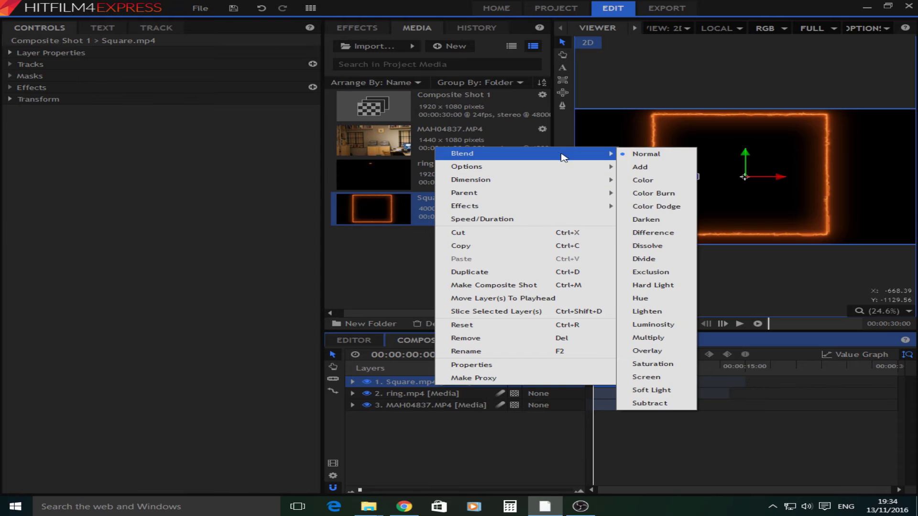
left_click(649, 169)
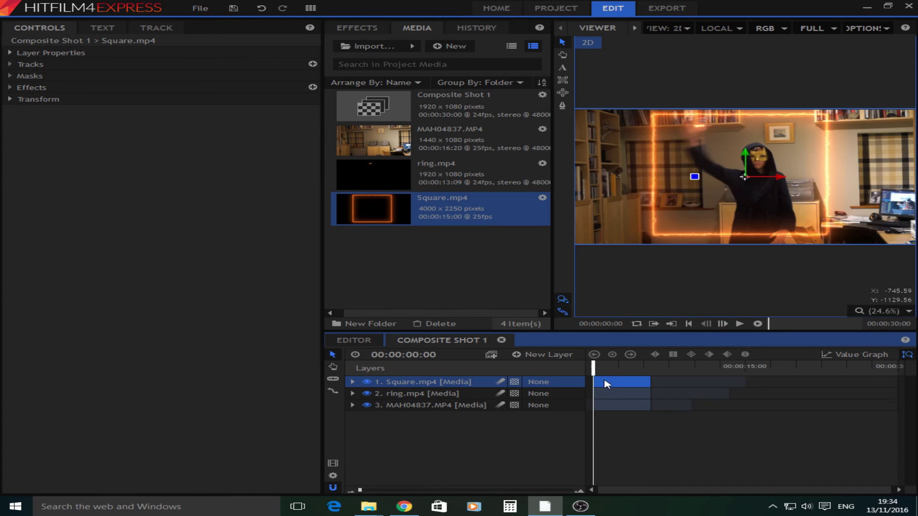
Step: Trim the Square clip to start at about 2 seconds 17 frames
left_click_drag(594, 366, 616, 367)
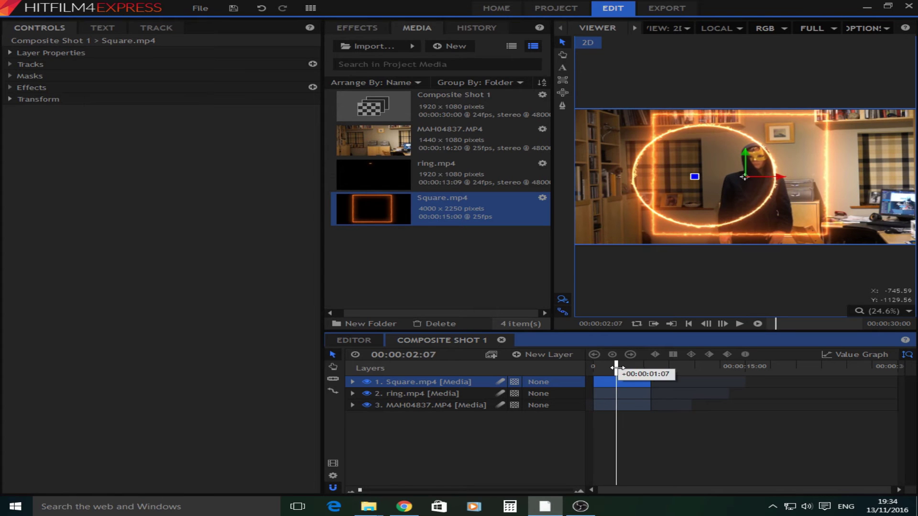
mouse_move(611, 368)
left_mouse_down()
mouse_move(594, 368)
mouse_move(616, 373)
left_mouse_up()
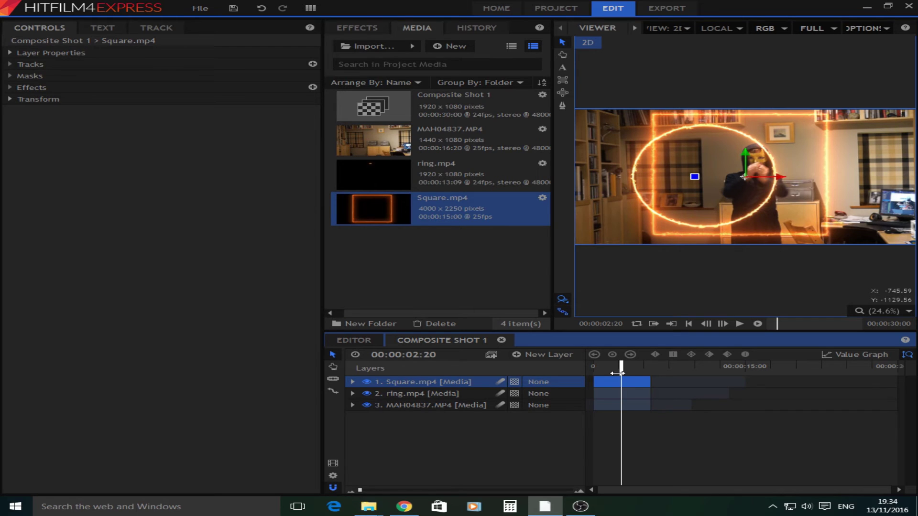
left_click_drag(620, 372, 619, 372)
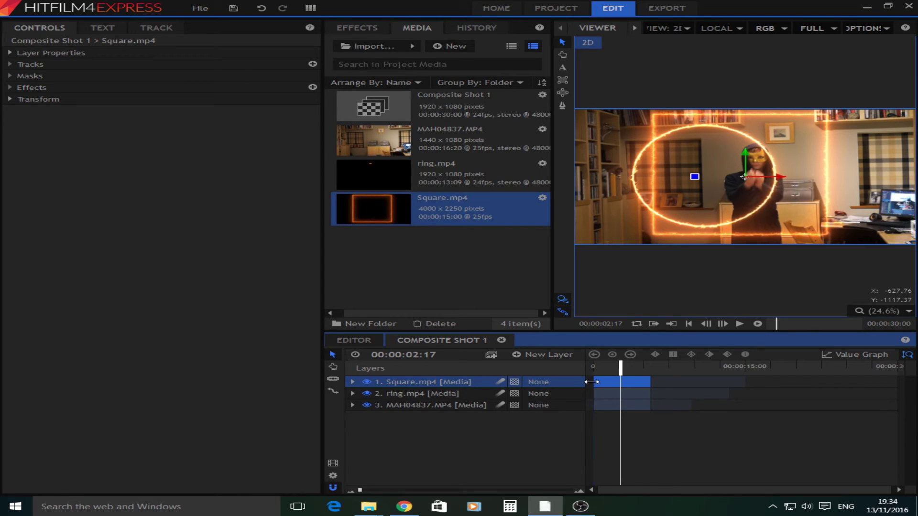
left_click_drag(591, 382, 617, 382)
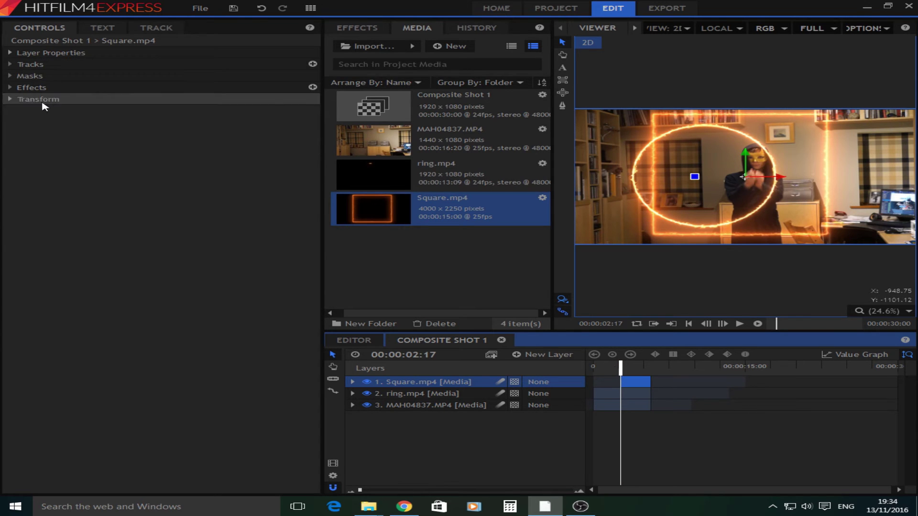
Step: Unlink the Square layer's Scale, set Scale X to 0%, and keyframe it there
left_click(9, 101)
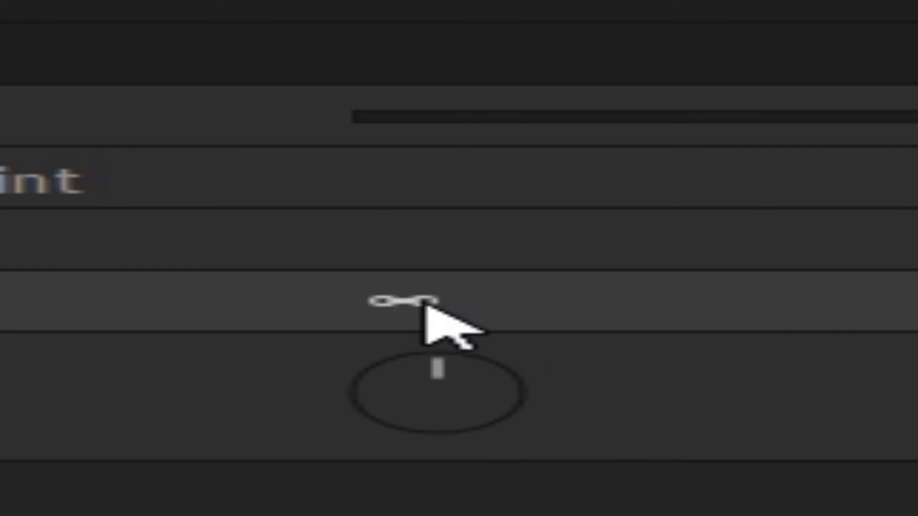
left_click(393, 303)
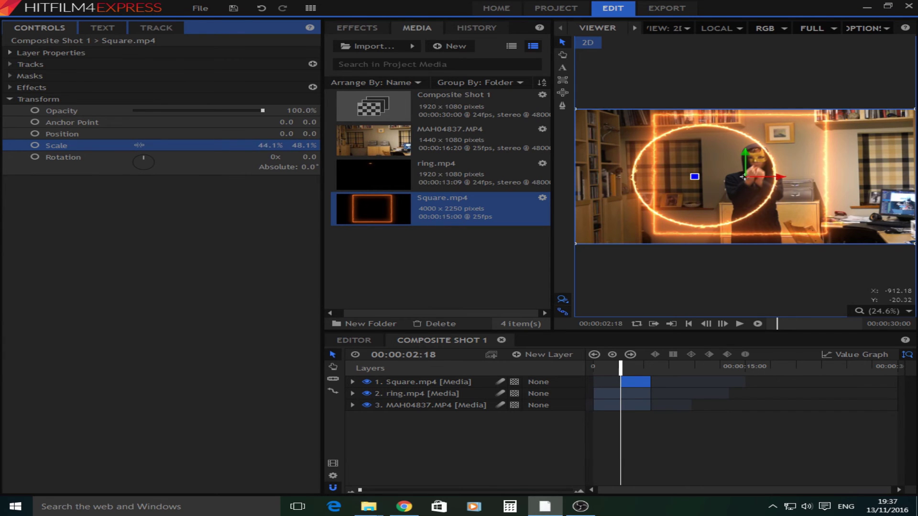
left_click_drag(270, 145, 237, 145)
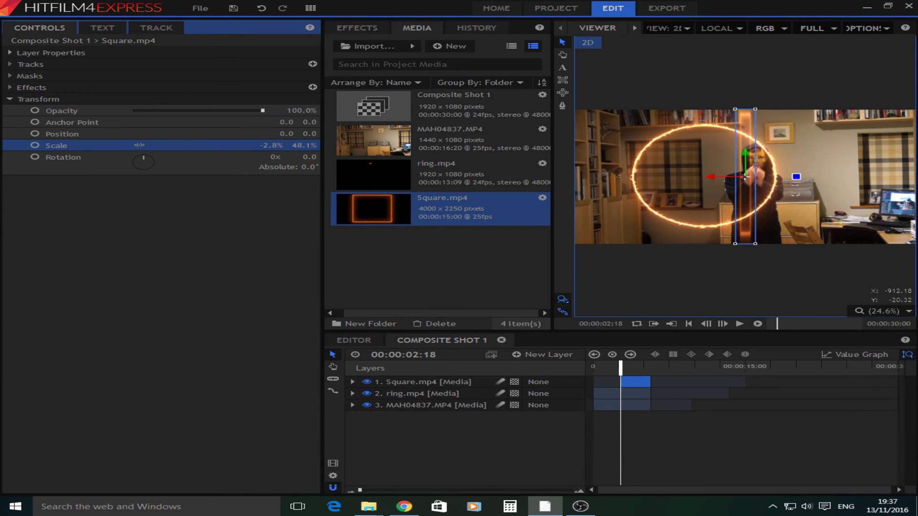
left_click_drag(139, 144, 137, 144)
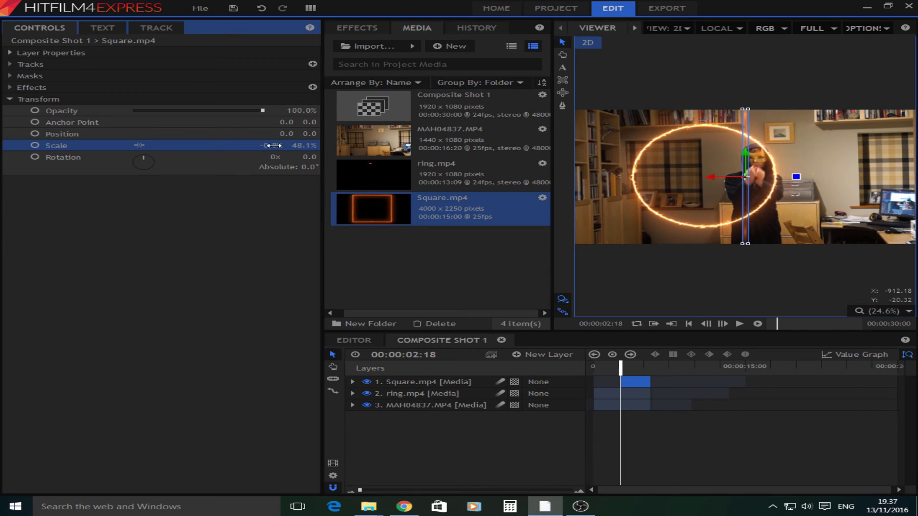
key("BackSpace")
key("Return")
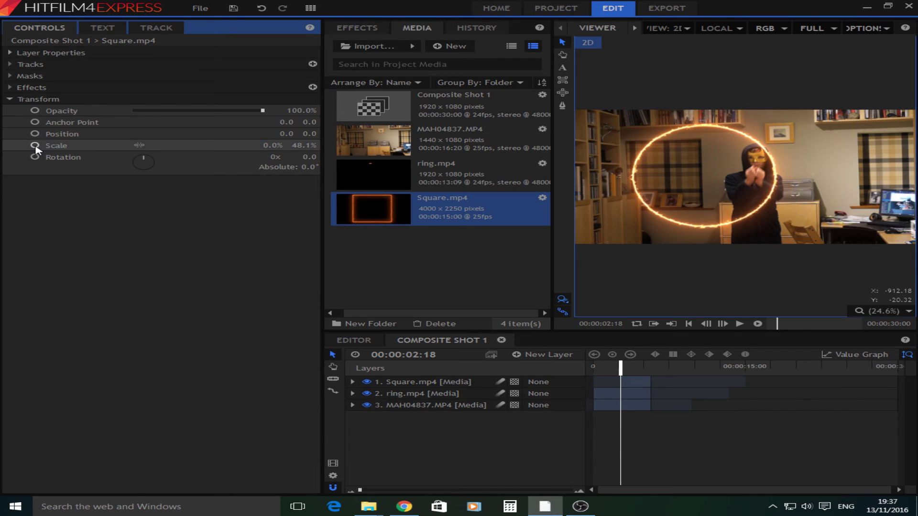
left_click(35, 146)
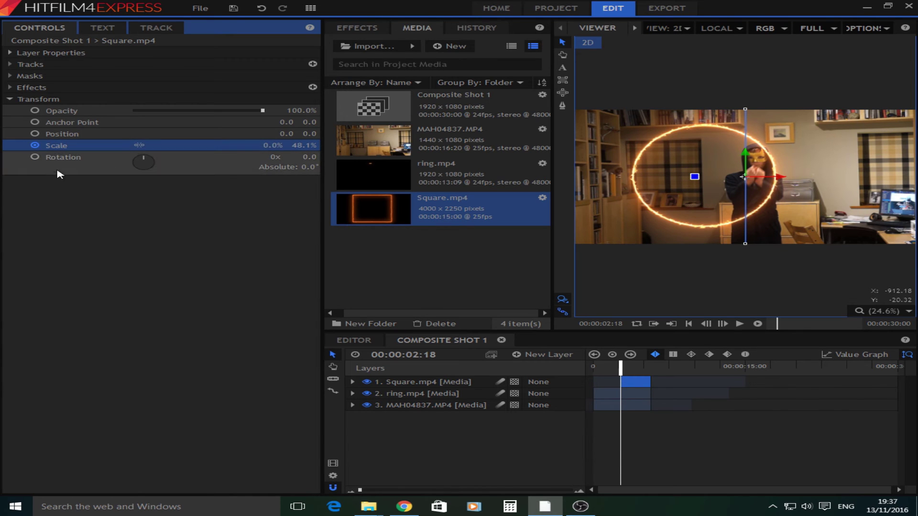
Step: Move the playhead a few frames later and widen the square's Scale X to 30%
left_click_drag(621, 373, 626, 373)
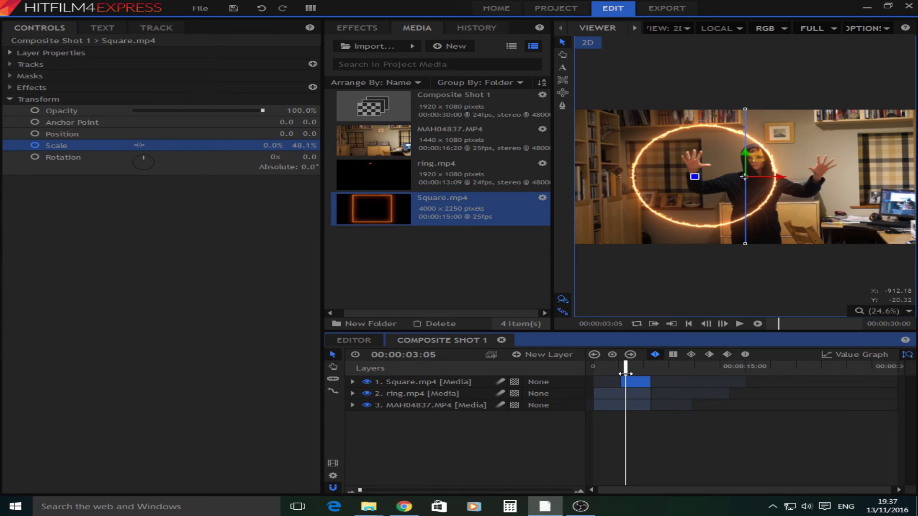
left_click_drag(625, 373, 626, 374)
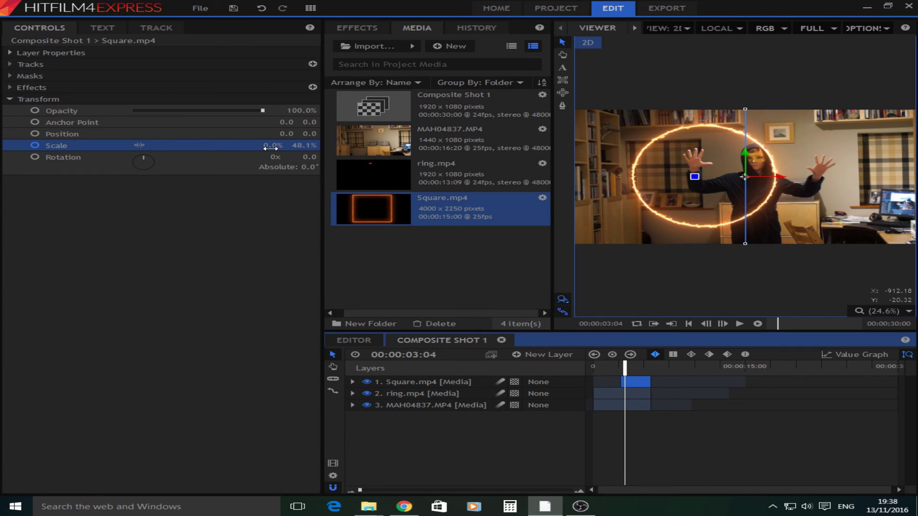
left_click_drag(271, 146, 290, 147)
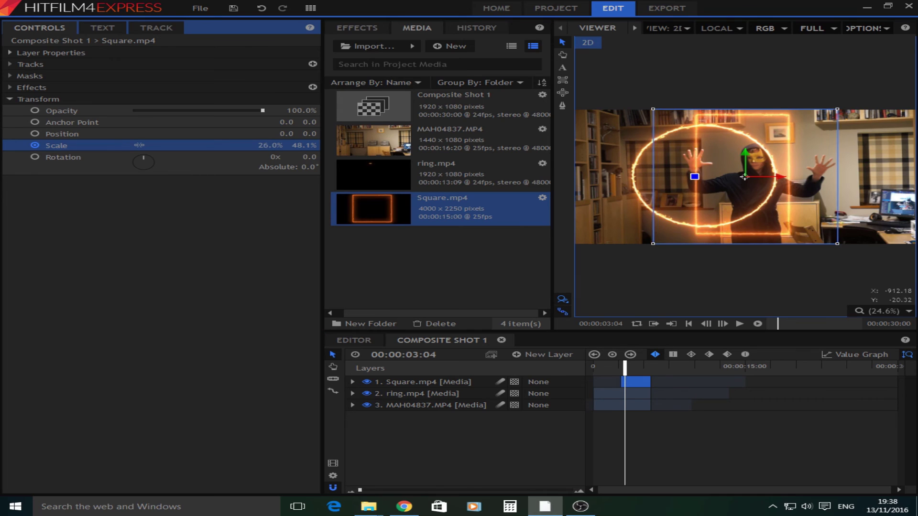
left_click_drag(139, 145, 142, 145)
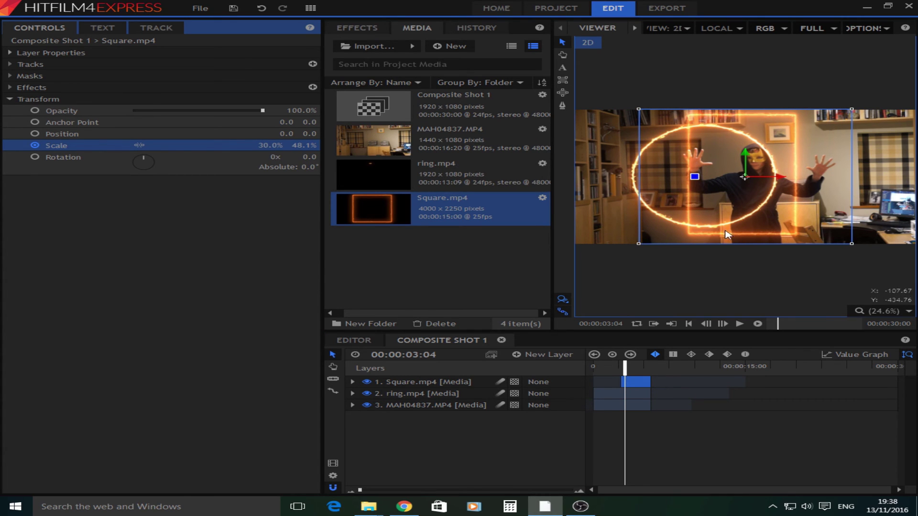
Step: Shift the square slightly right, widen it to 35%, and return to the clip start
left_click(668, 232)
left_click_drag(668, 231, 684, 230)
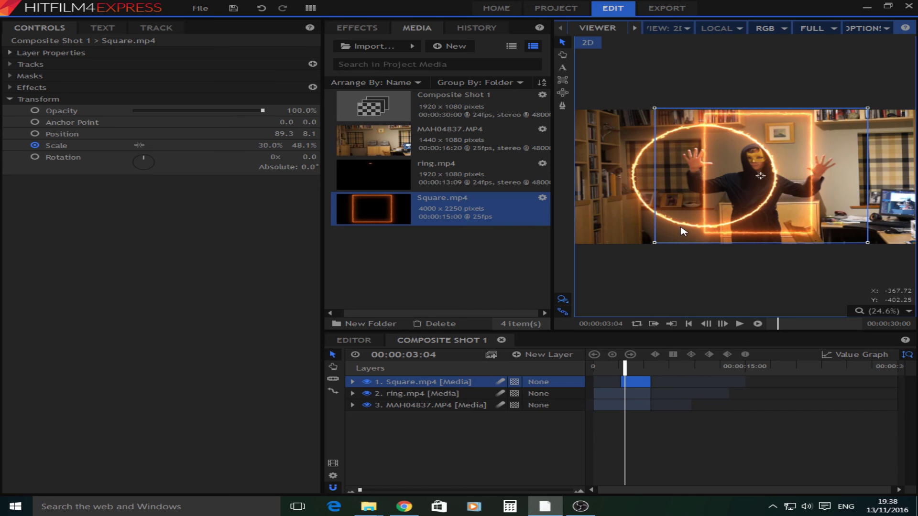
left_click_drag(275, 145, 312, 168)
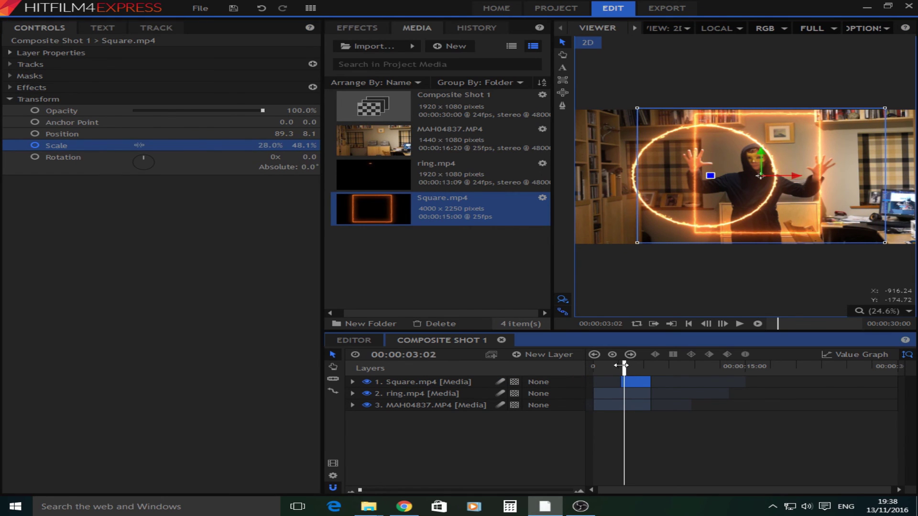
left_click_drag(622, 368, 617, 367)
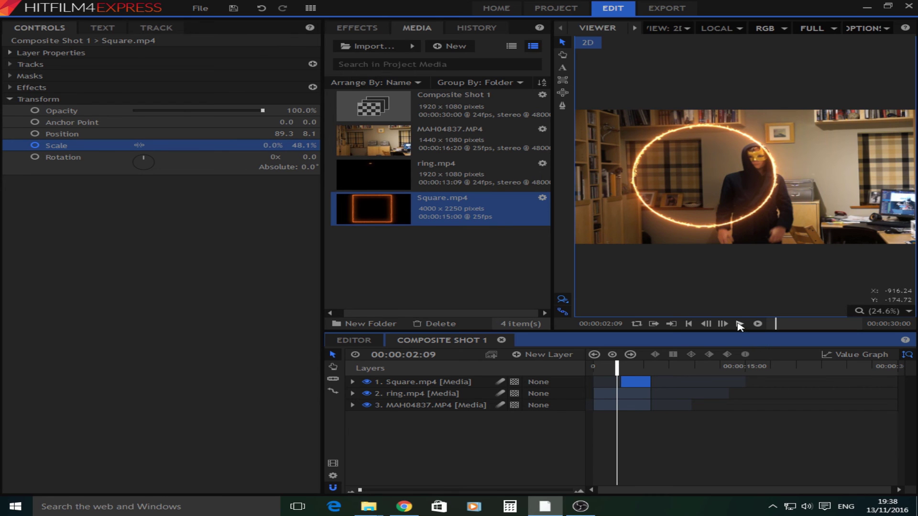
left_click(739, 324)
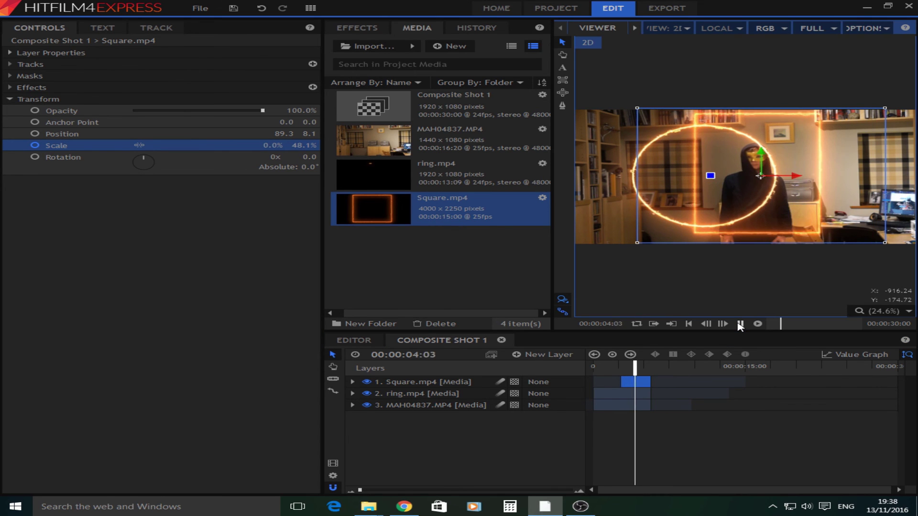
left_click(739, 325)
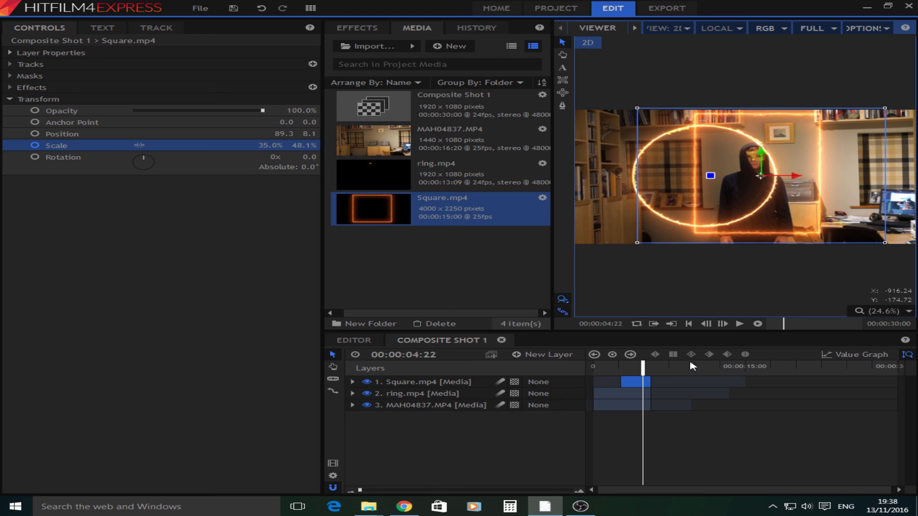